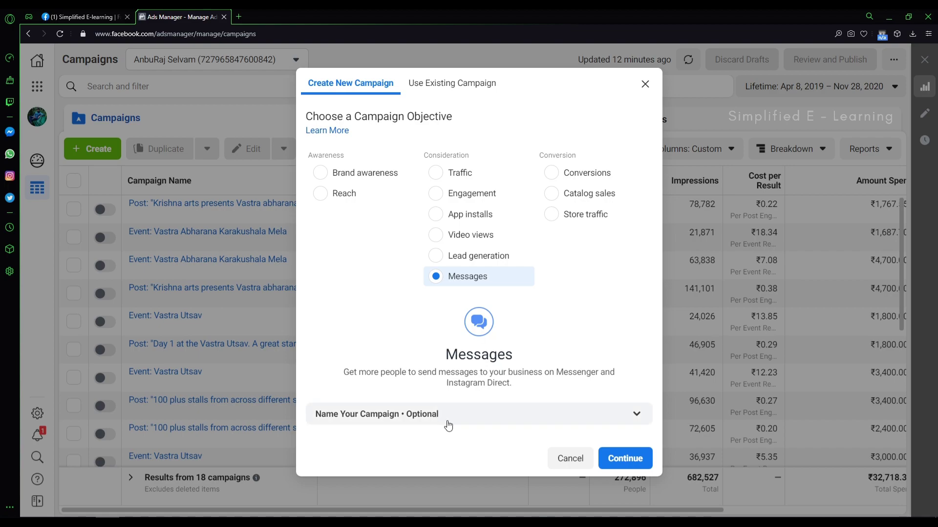
# Create a new campaign with the Messages objective, keeping its default name
pyautogui.click(613, 459)
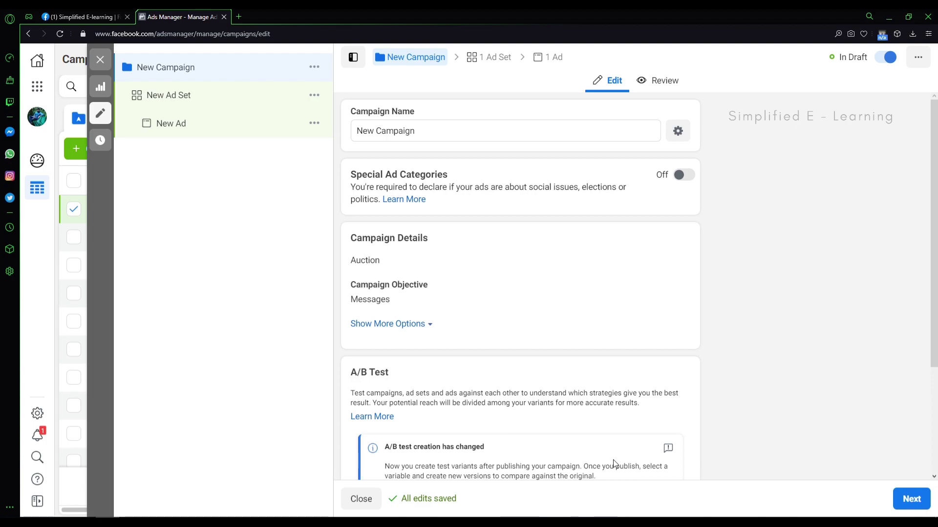
pyautogui.moveTo(496, 140); pyautogui.dragTo(360, 146)
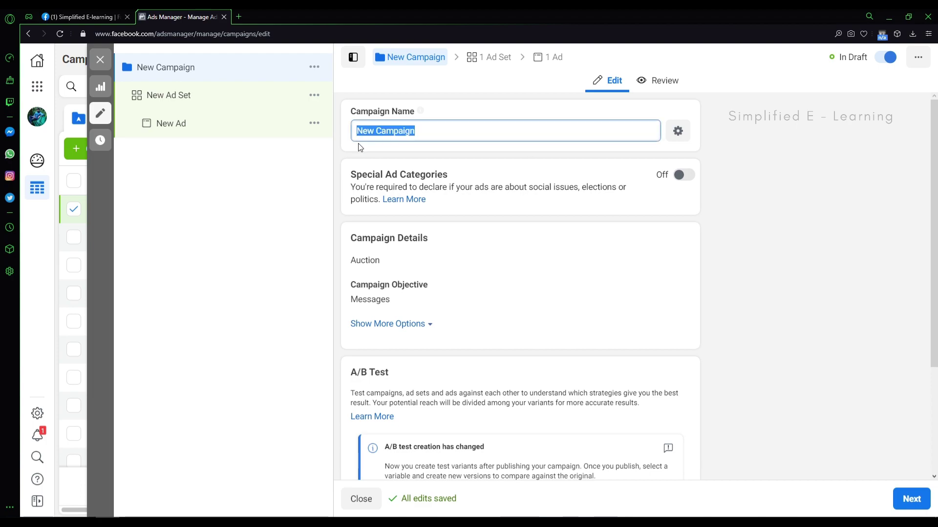
pyautogui.click(779, 238)
# Turn on Campaign Budget Optimization and set the campaign bid strategy to Bid cap
pyautogui.scroll(-2, 577, 242)
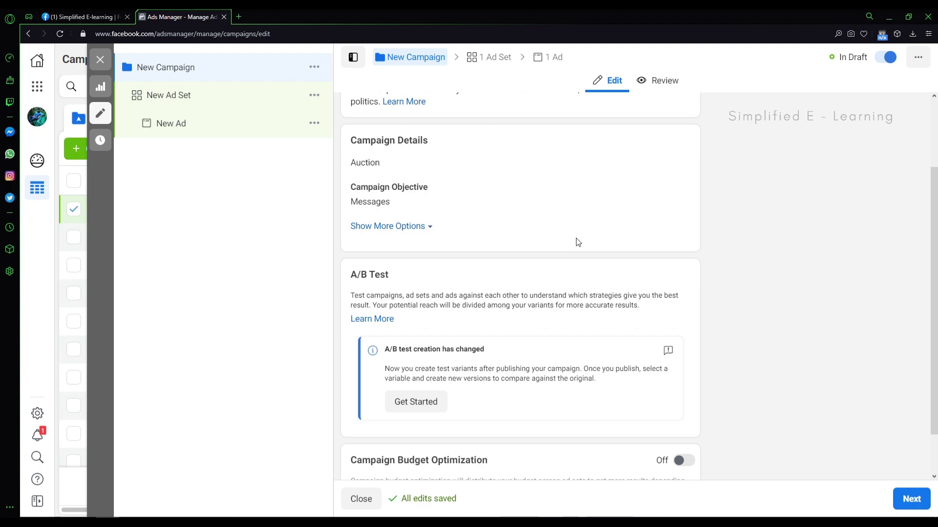
pyautogui.scroll(-1, 579, 243)
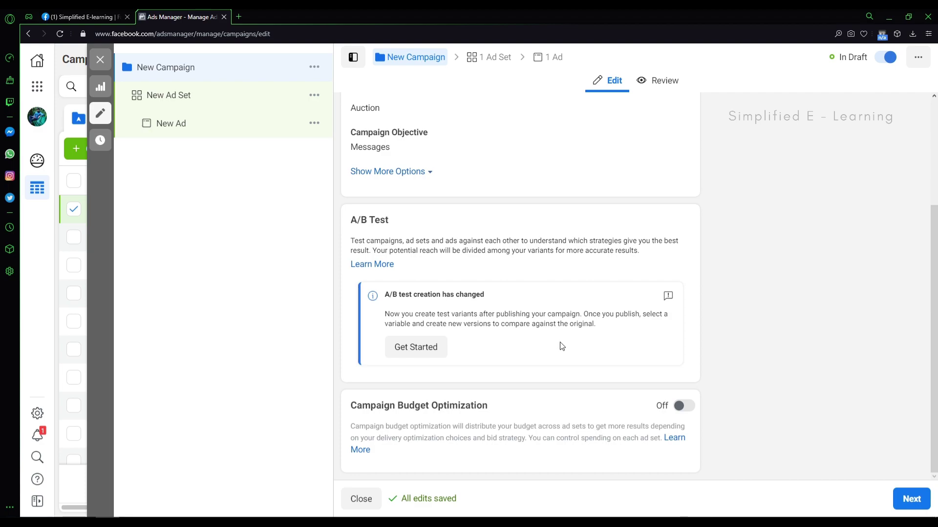
pyautogui.click(683, 406)
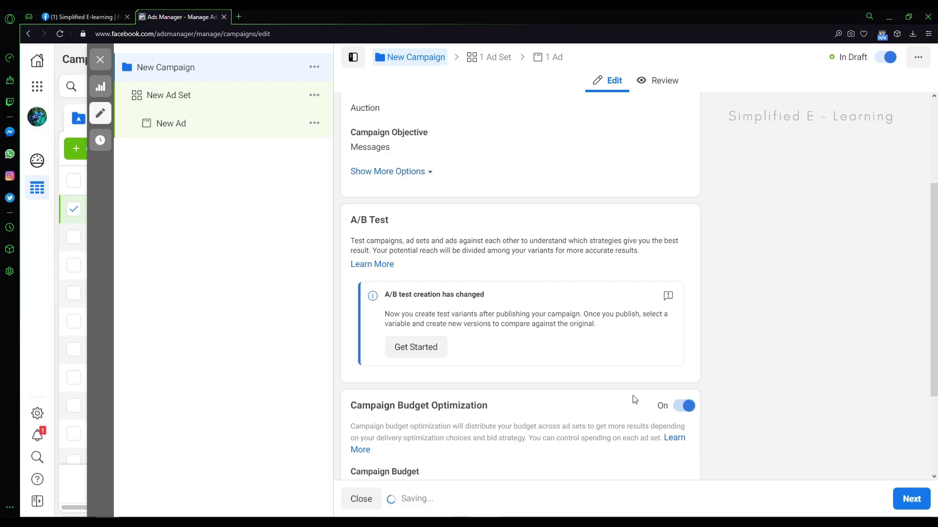
pyautogui.scroll(-3, 521, 386)
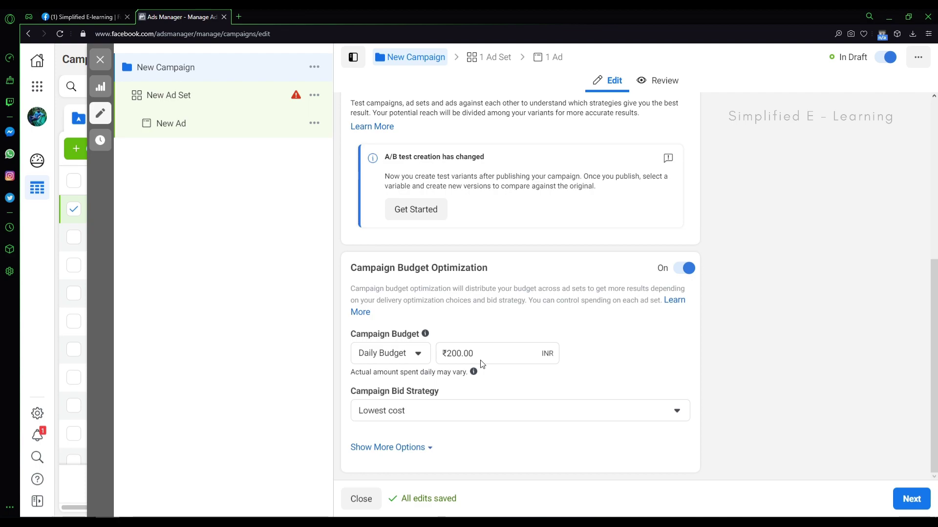
pyautogui.click(490, 416)
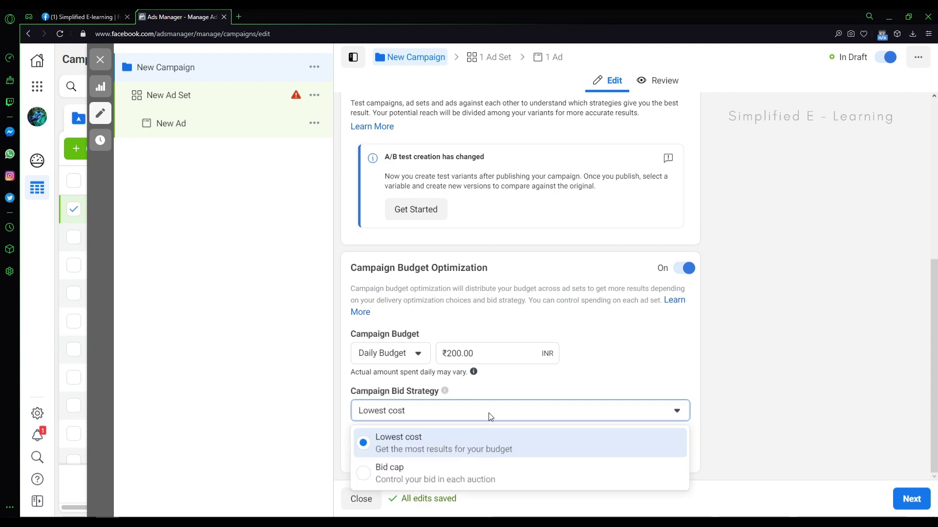
pyautogui.click(367, 471)
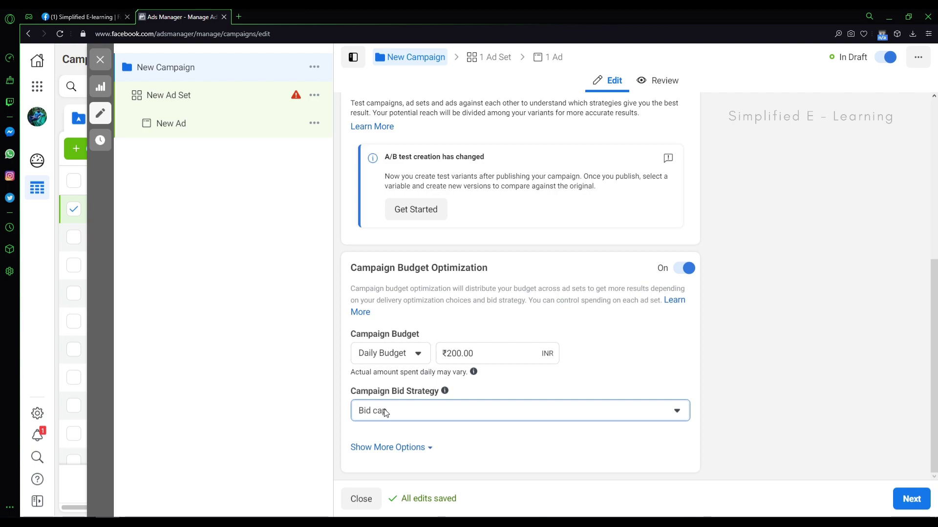
# Set the campaign's delivery type to Accelerated and proceed to the ad set settings
pyautogui.click(408, 448)
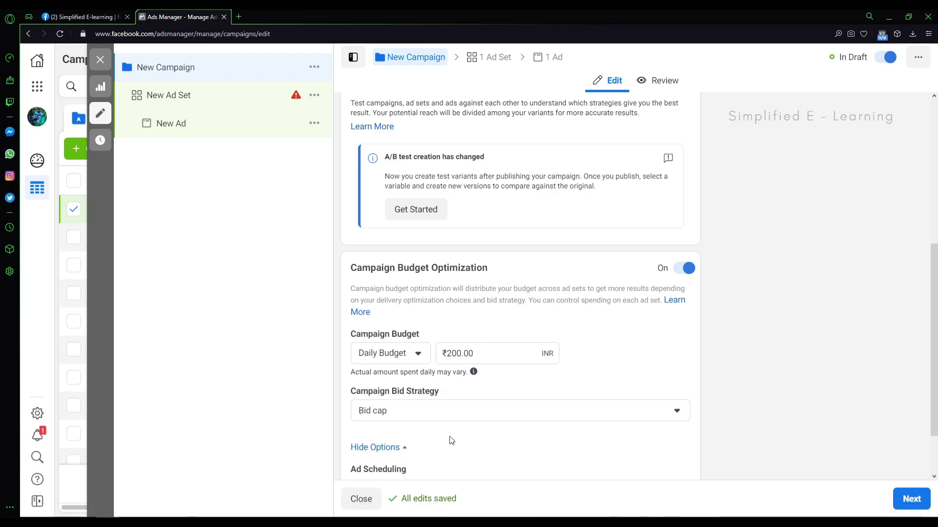
pyautogui.scroll(-2, 452, 441)
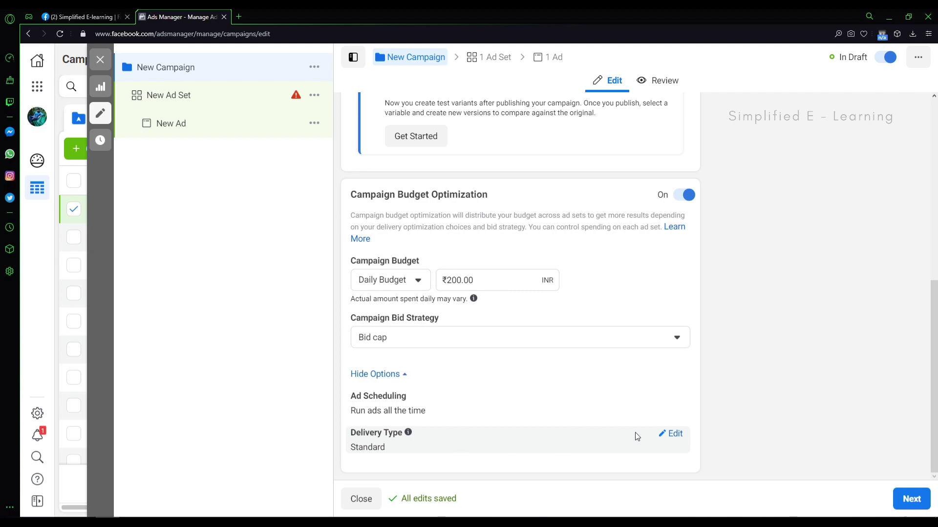
pyautogui.click(671, 434)
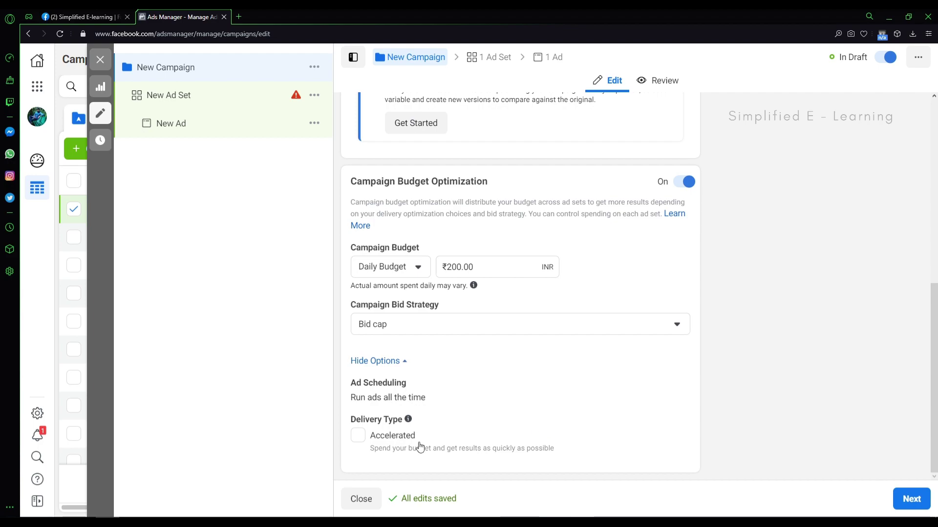
pyautogui.click(384, 440)
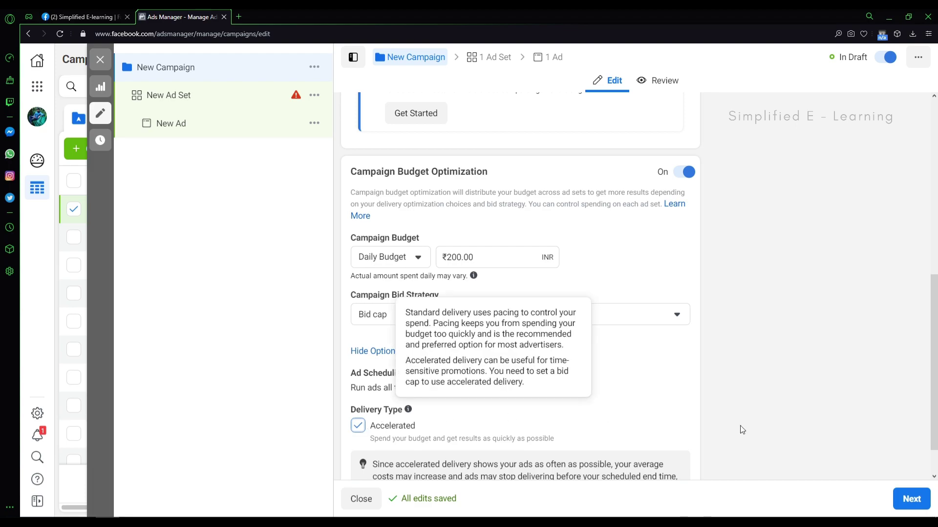
pyautogui.click(903, 504)
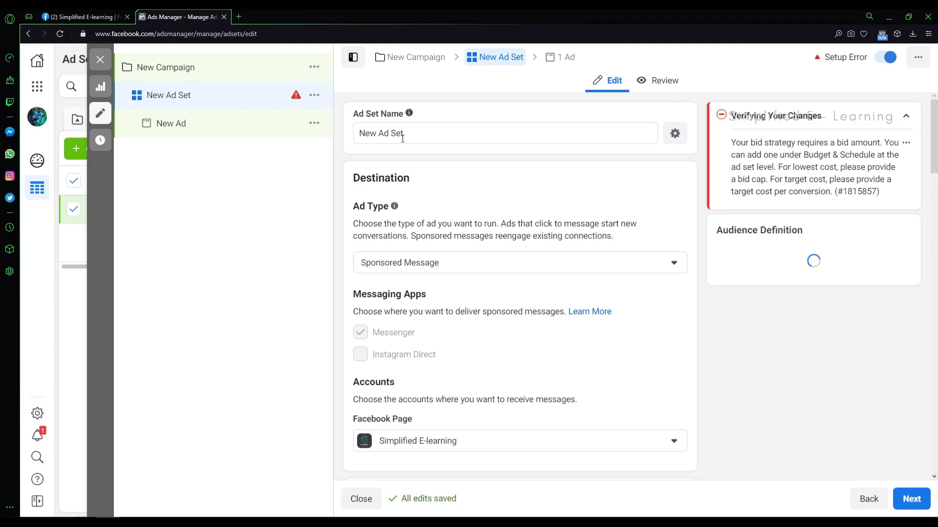
# Examine the ad set's ad type options, messaging apps, schedule, audience and placement settings
pyautogui.click(572, 270)
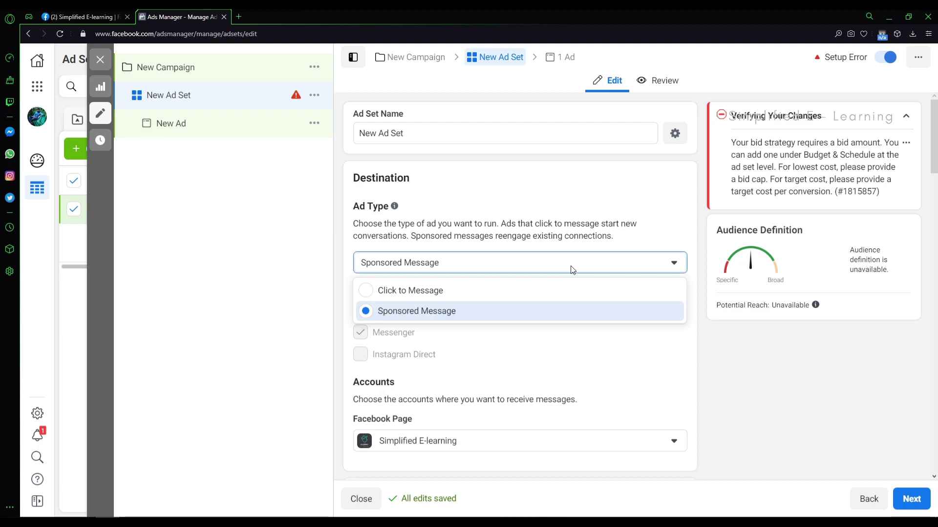
pyautogui.click(573, 270)
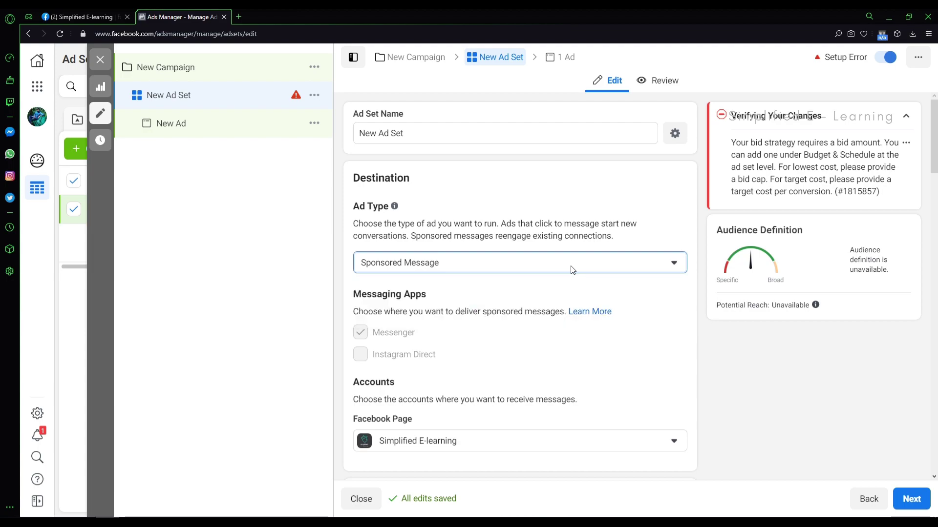
pyautogui.scroll(-4, 573, 270)
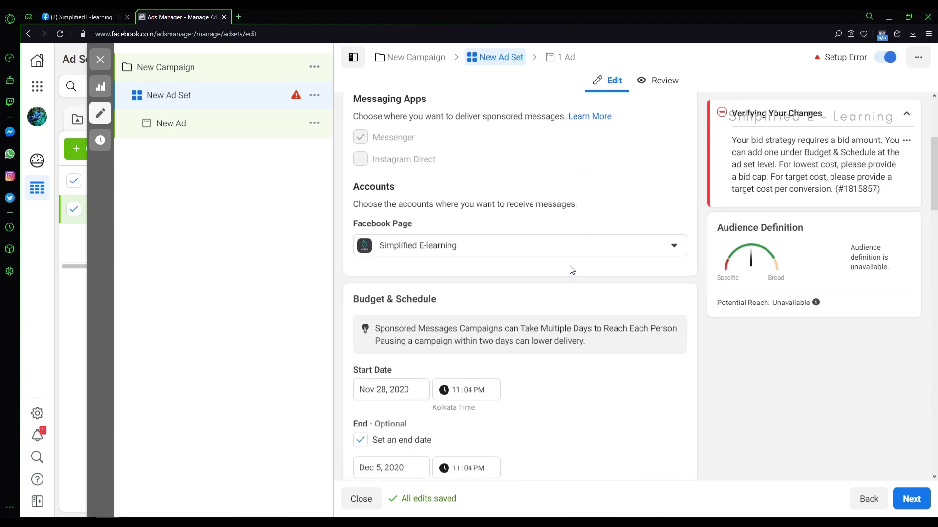
pyautogui.scroll(-3, 572, 270)
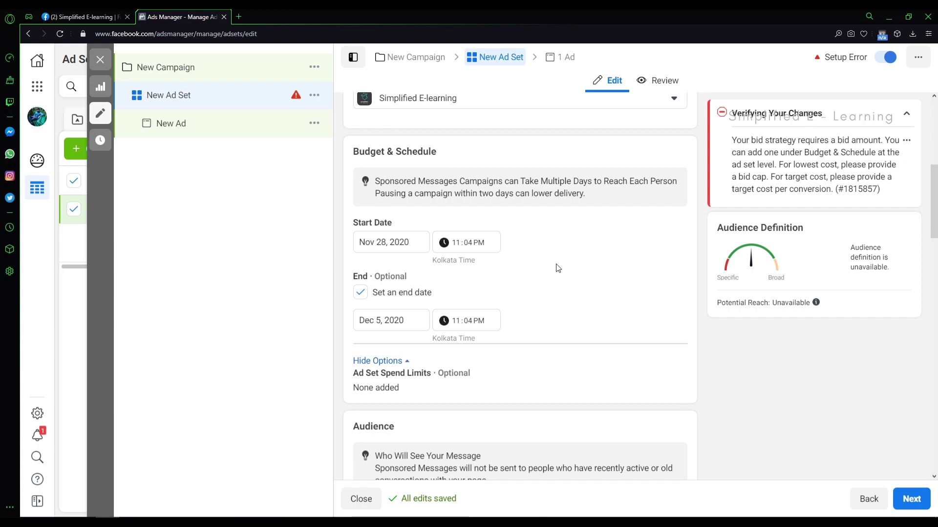
pyautogui.scroll(-4, 557, 267)
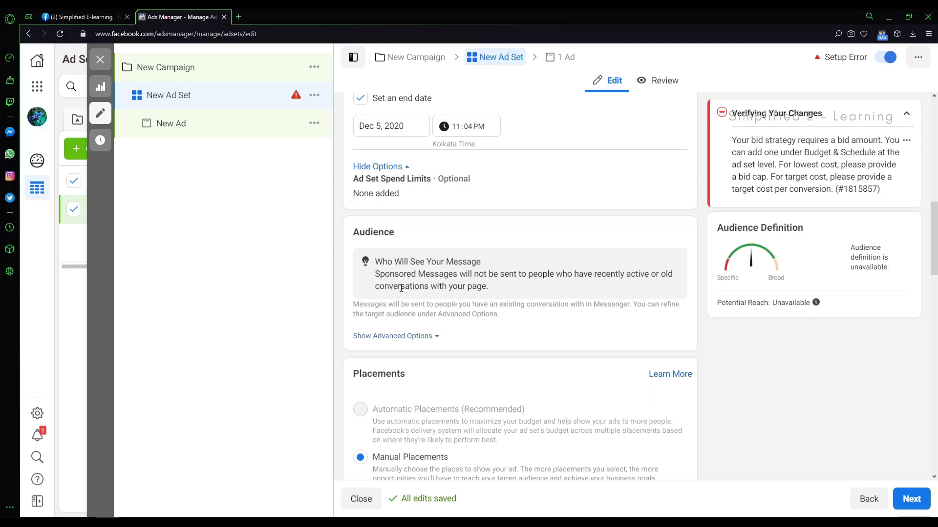
pyautogui.scroll(-5, 474, 384)
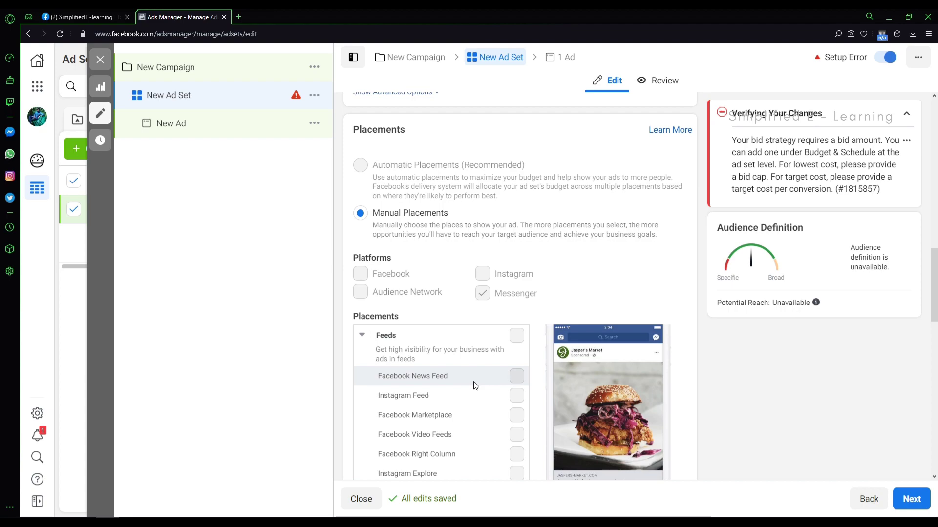
pyautogui.scroll(-4, 473, 382)
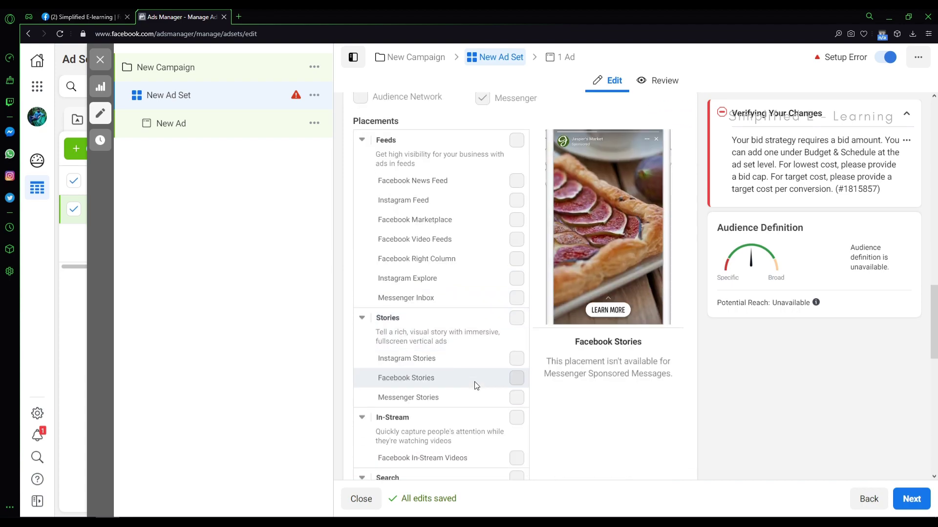
pyautogui.scroll(-4, 474, 386)
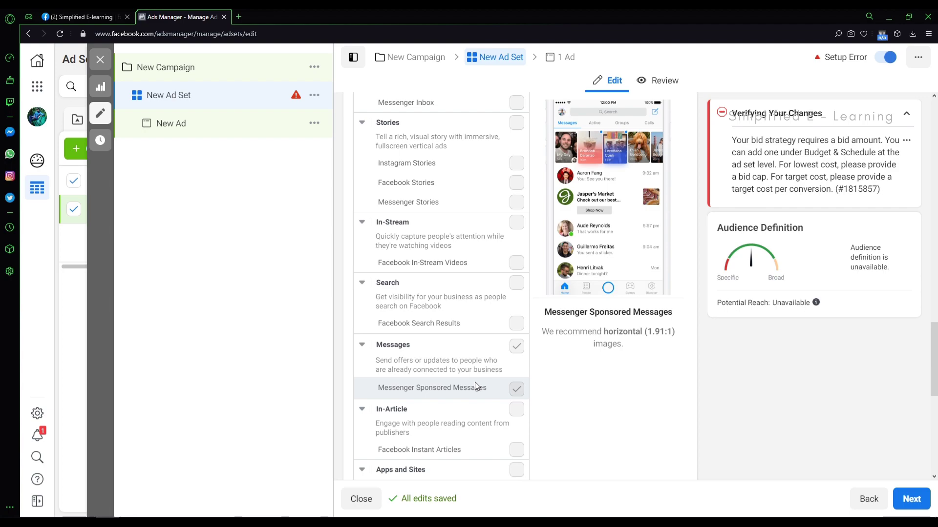
pyautogui.scroll(-7, 475, 386)
# Set the ad set's bid control to 1000 INR under Optimization & Delivery
pyautogui.scroll(-2, 475, 383)
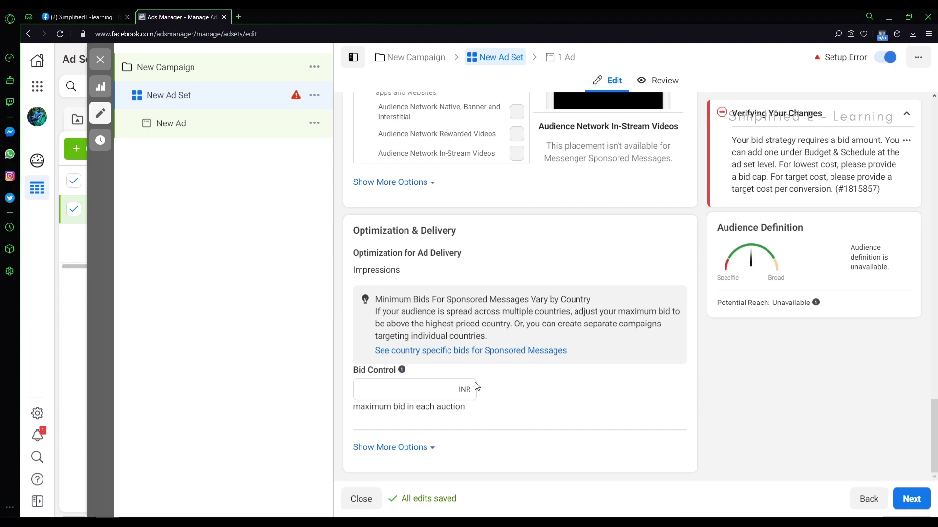
pyautogui.click(422, 392)
pyautogui.write('1000')
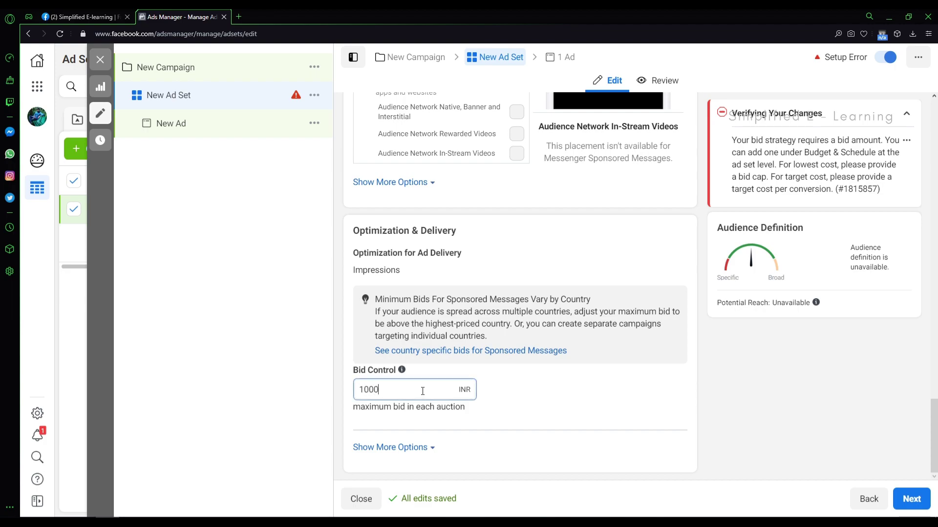
pyautogui.click(588, 410)
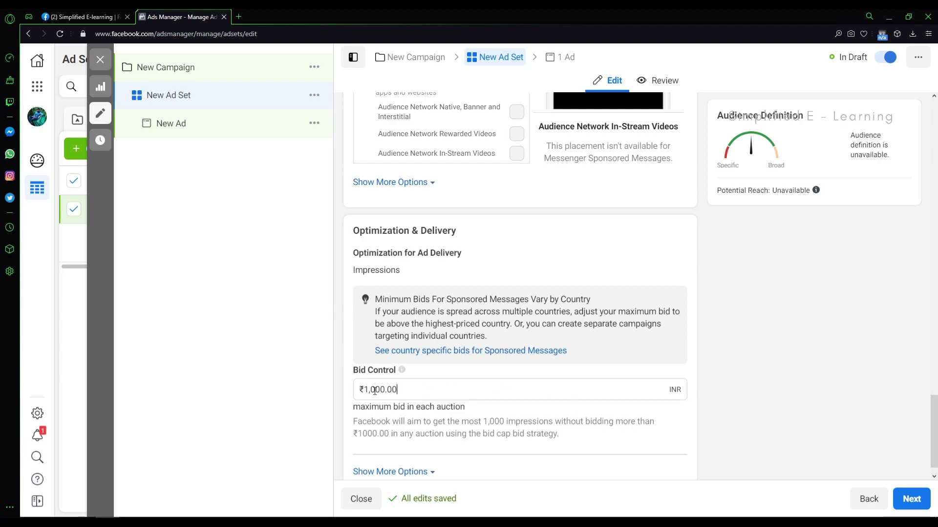
# Try a bid control of 100 INR for the ad set
pyautogui.moveTo(397, 390); pyautogui.dragTo(354, 391)
pyautogui.write('100')
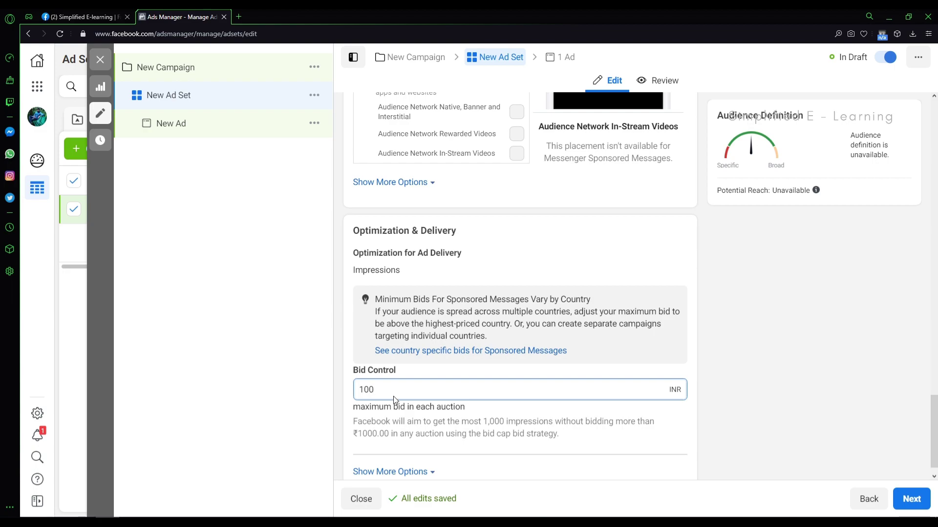
pyautogui.click(596, 448)
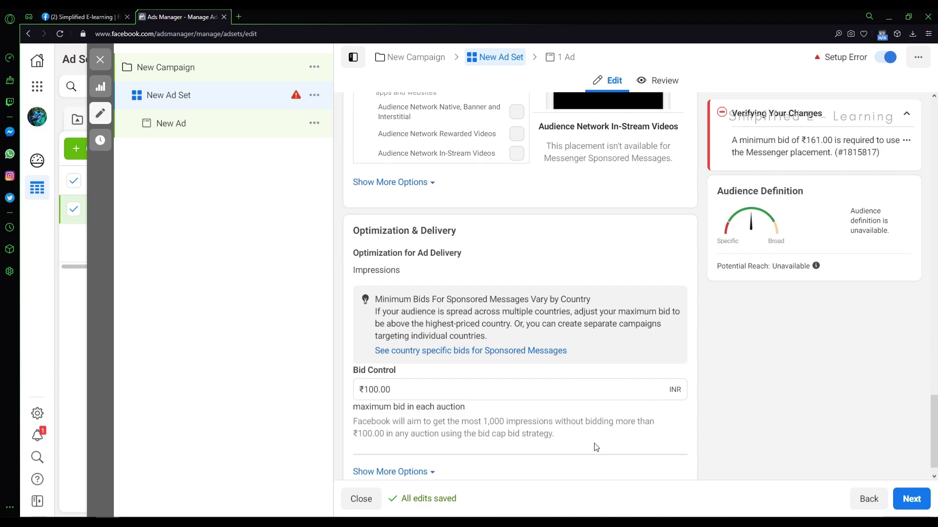
# Set the ad set's bid control back to 1000 INR and proceed to the ad settings
pyautogui.click(379, 390)
pyautogui.write('0')
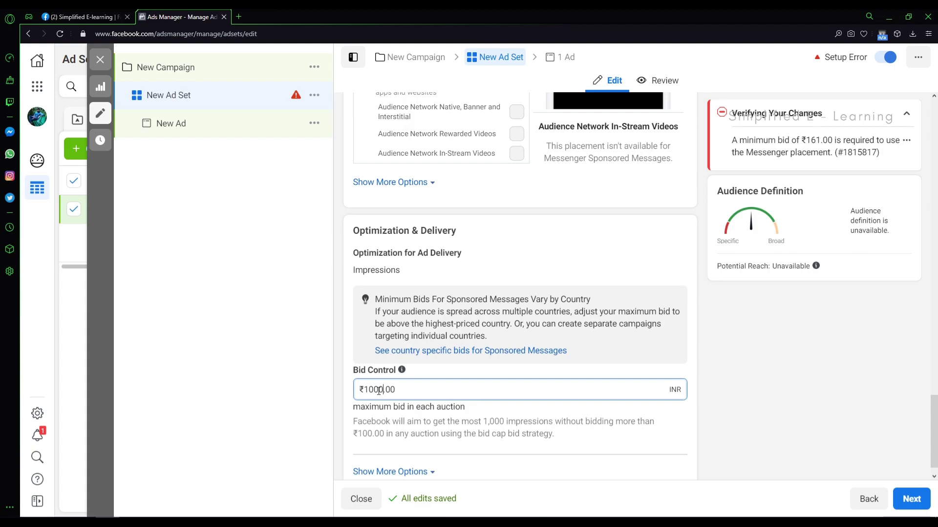
pyautogui.click(765, 429)
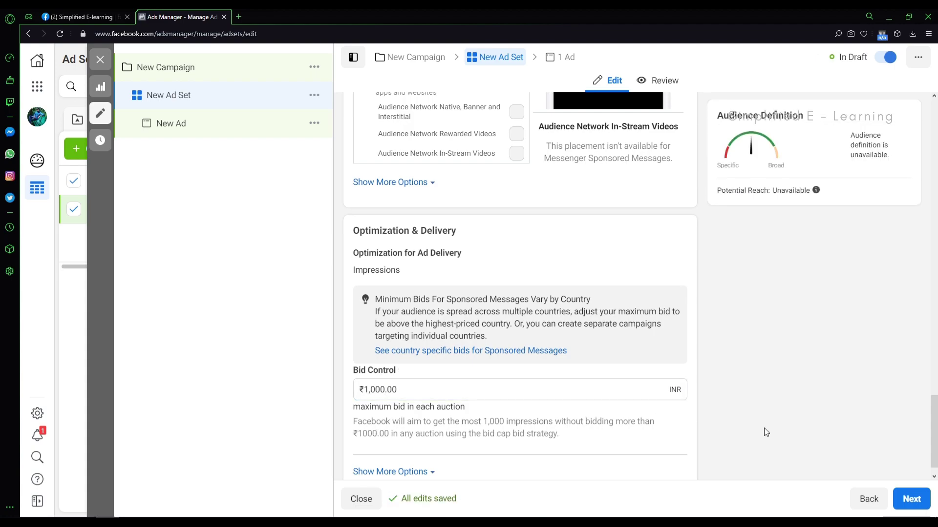
pyautogui.scroll(-1, 764, 428)
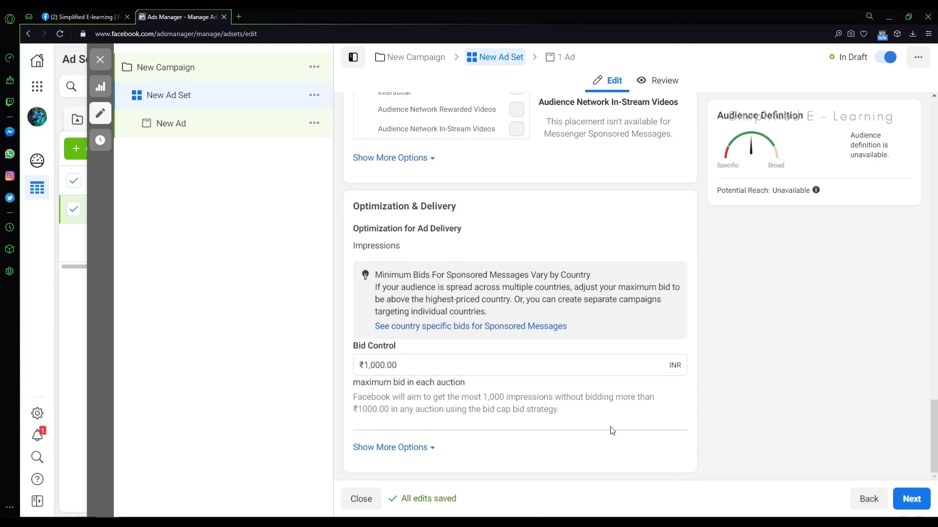
pyautogui.click(912, 507)
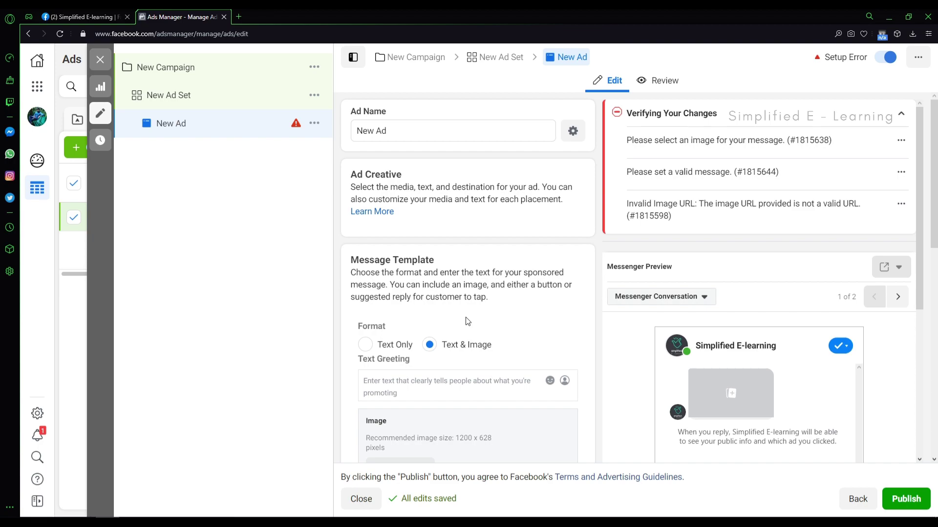
# Add the 900 × 900 Simplified E-Learning logo from the account images to the ad's message template
pyautogui.scroll(-3, 467, 321)
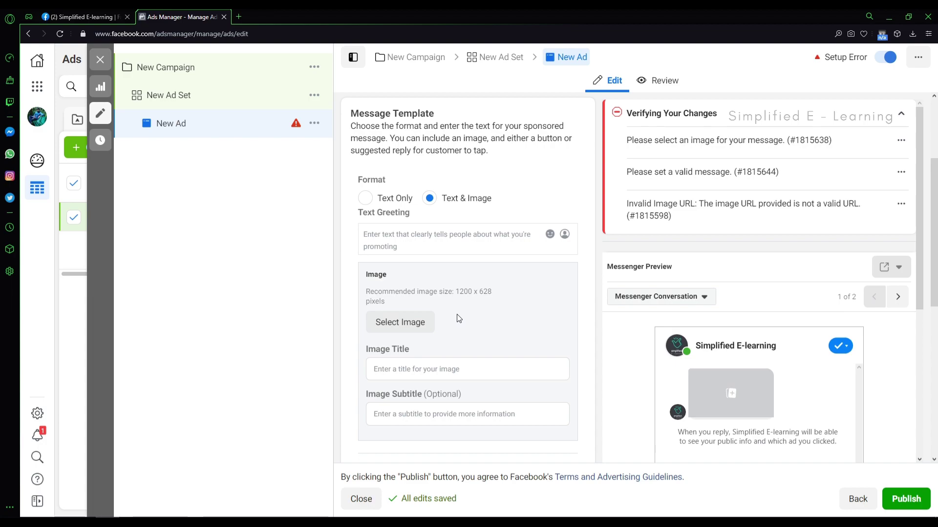
pyautogui.click(406, 323)
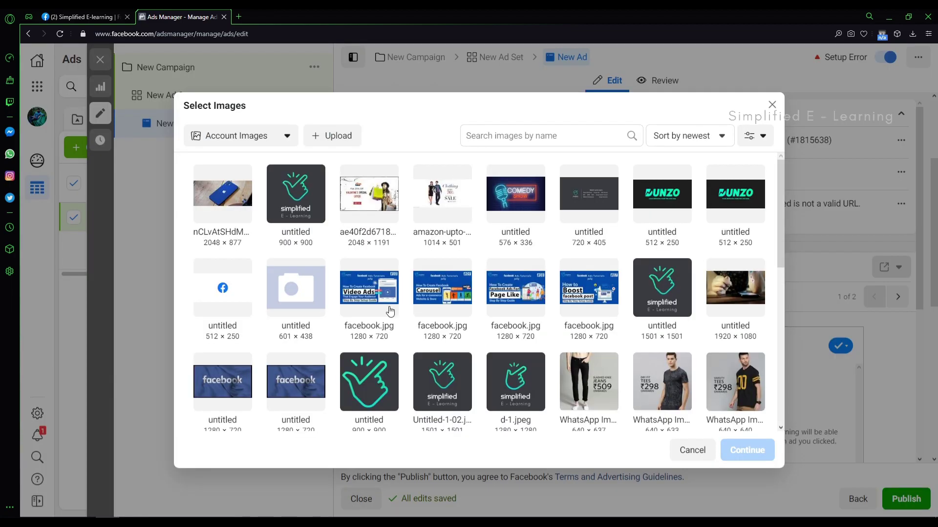
pyautogui.click(286, 190)
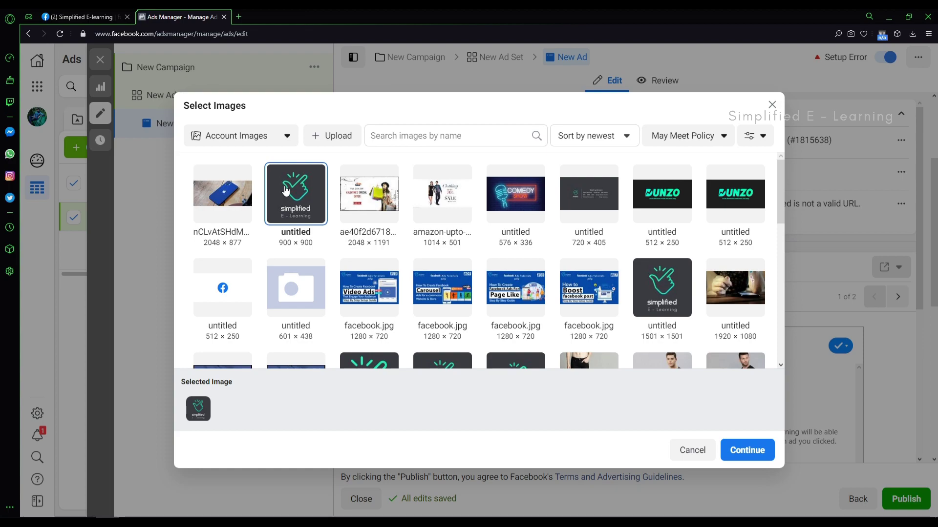
pyautogui.click(741, 451)
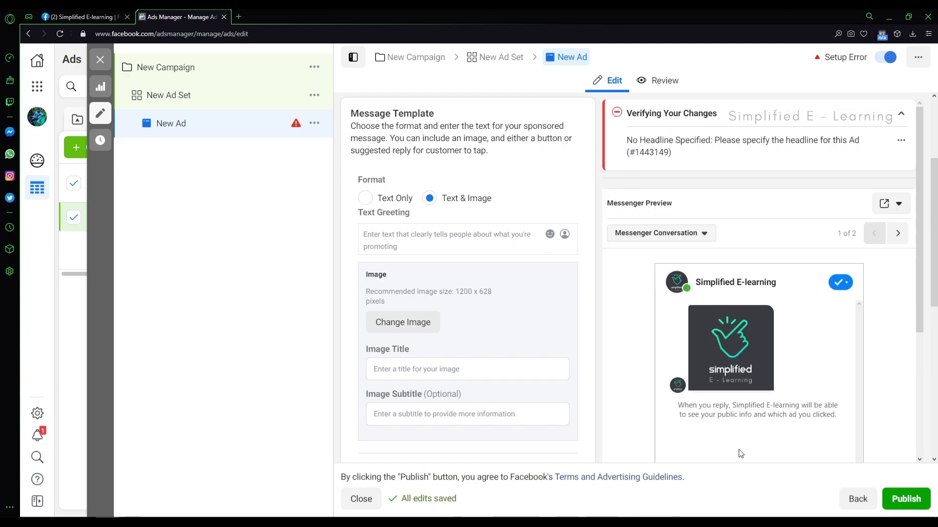
pyautogui.scroll(-2, 544, 380)
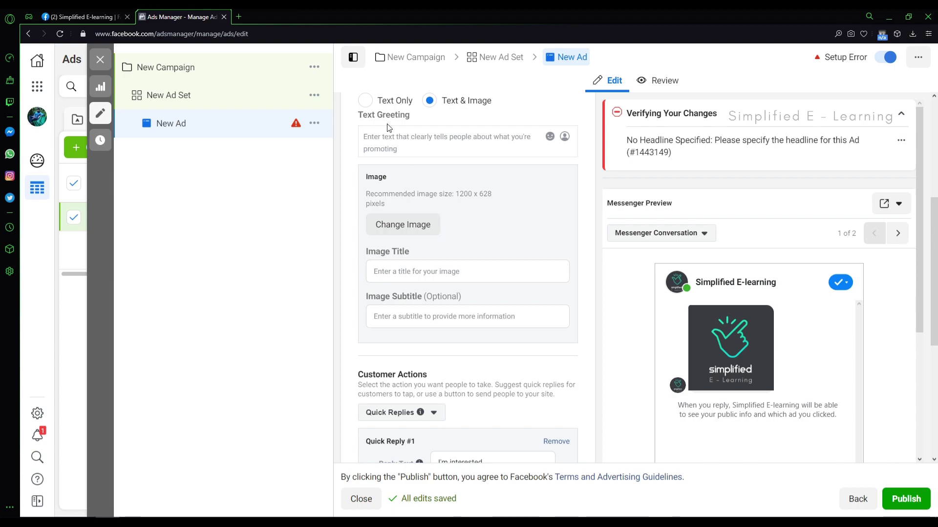
# Fill the ad's text greeting with "Simplified E-learning will teach you about how to grow your business online." copied from the ads copies note
pyautogui.click(397, 146)
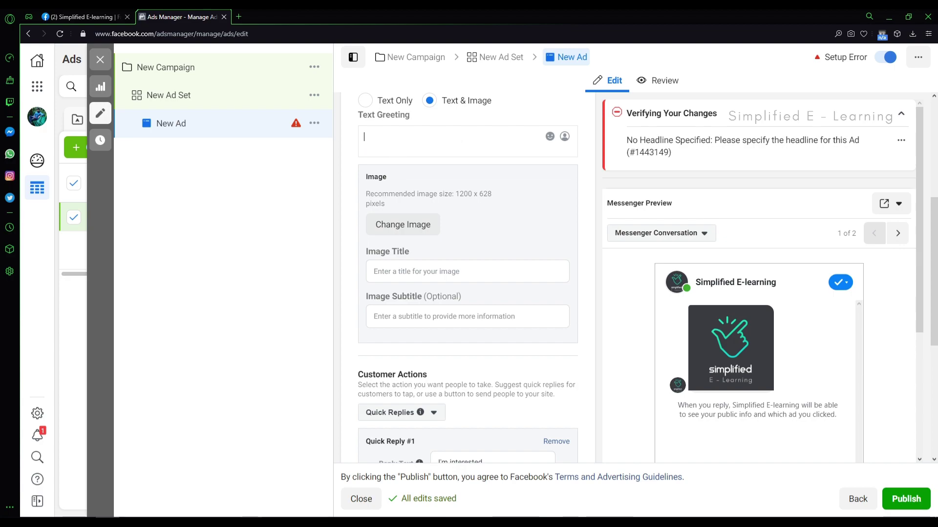
pyautogui.hotkey('alt', 'Tab')
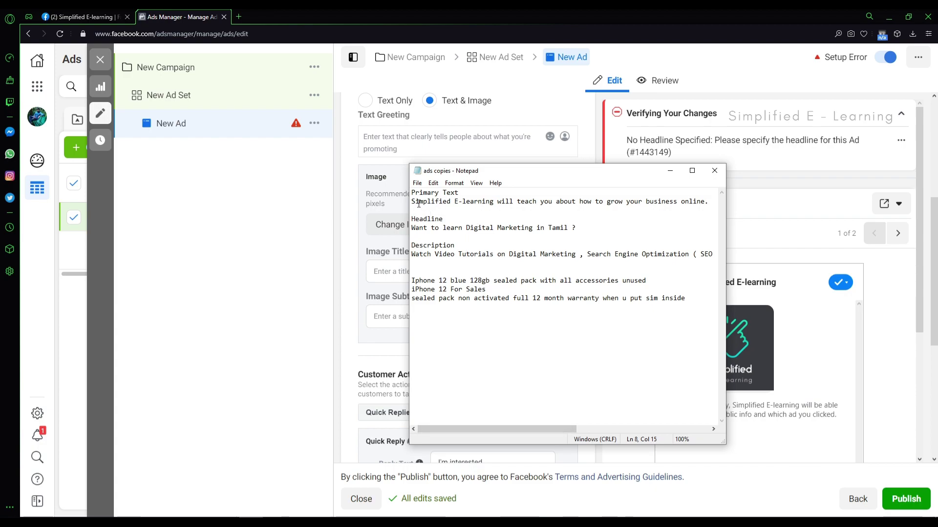
pyautogui.moveTo(412, 201); pyautogui.dragTo(804, 202)
pyautogui.hotkey('ctrl', 'c')
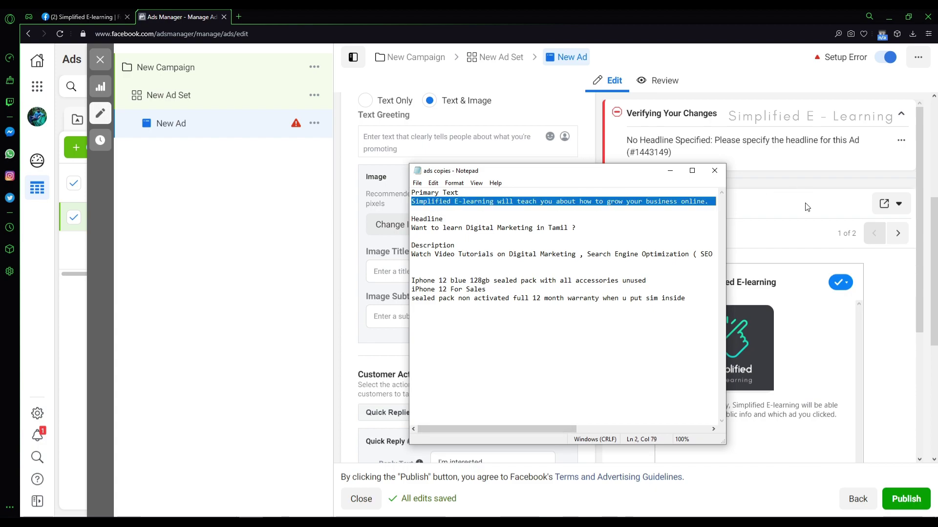
pyautogui.click(394, 145)
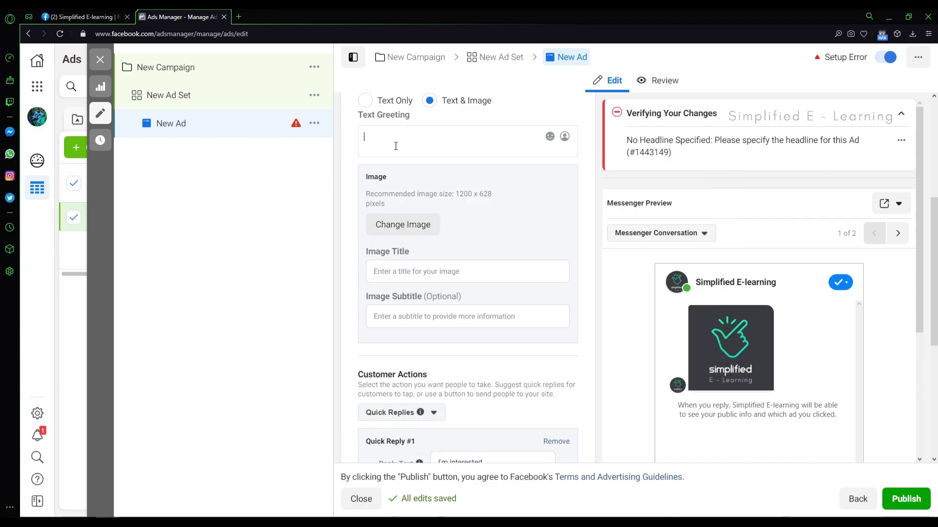
pyautogui.hotkey('ctrl', 'v')
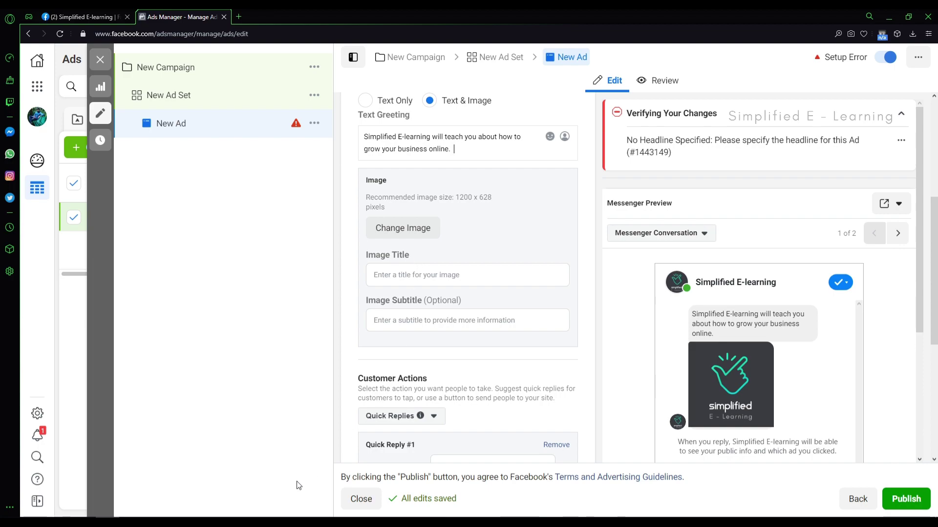
# Set the ad's image title to "Want to learn Digital Marketing in Tamil ?" using the headline from the ads copies note
pyautogui.click(249, 523)
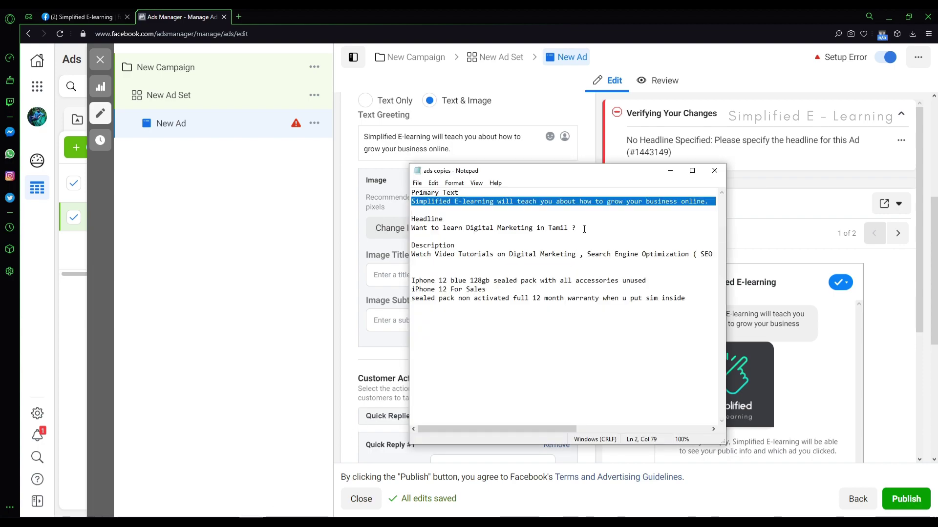
pyautogui.moveTo(582, 228); pyautogui.dragTo(411, 229)
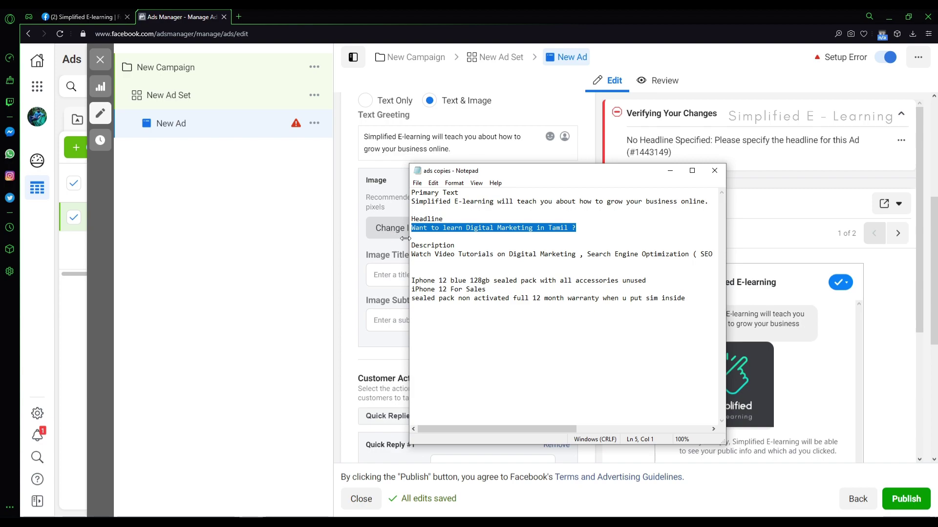
pyautogui.click(398, 275)
pyautogui.write('Want to learn Digital Marketing in Tamil ?')
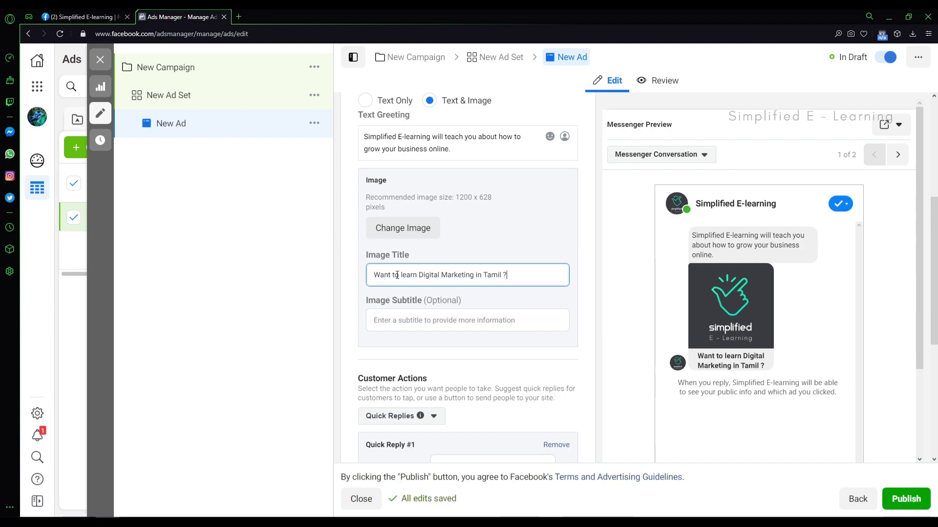
# Switch the customer actions to Buttons and add a first button labelled SEO that opens the account owner's website URL
pyautogui.scroll(-4, 504, 185)
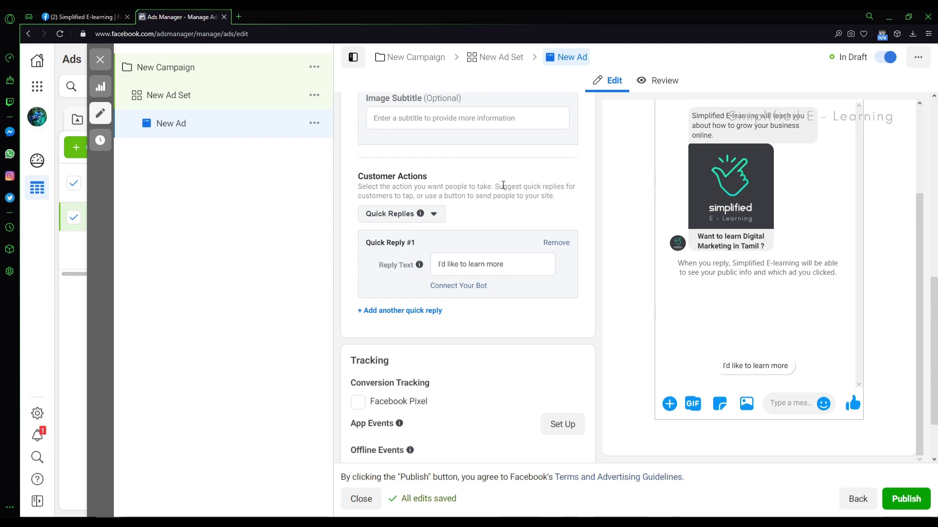
pyautogui.click(399, 213)
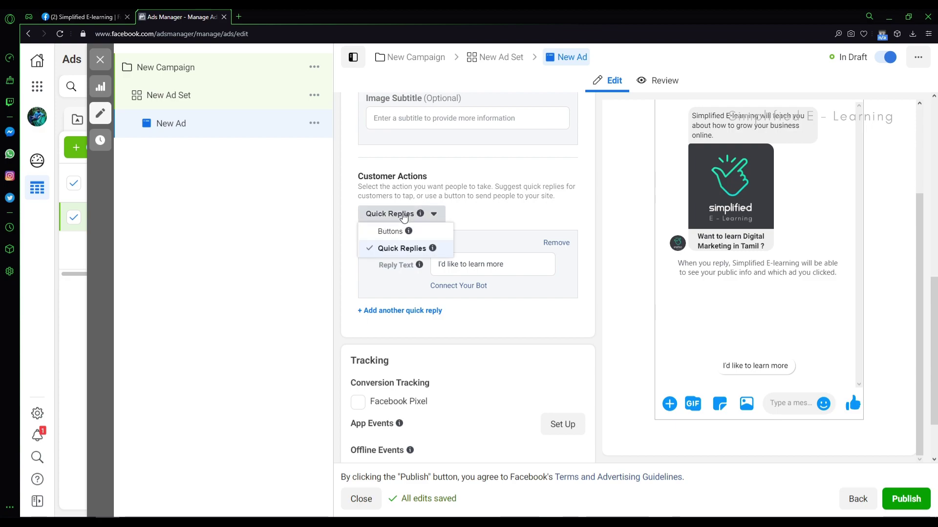
pyautogui.click(387, 235)
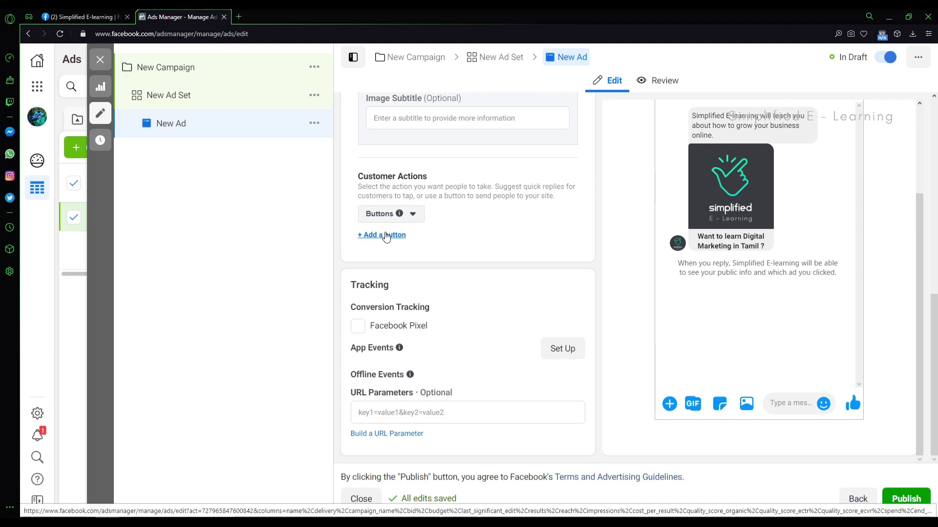
pyautogui.click(386, 236)
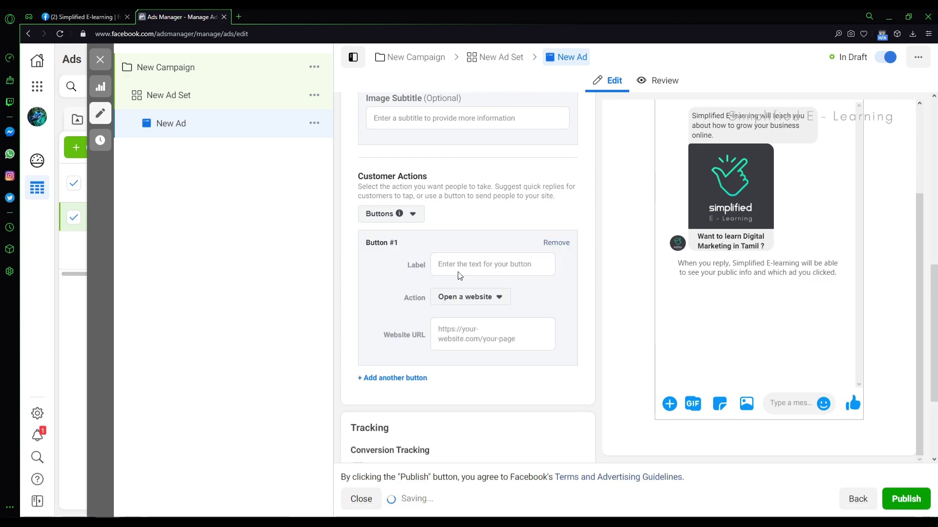
pyautogui.click(464, 267)
pyautogui.write('SEO')
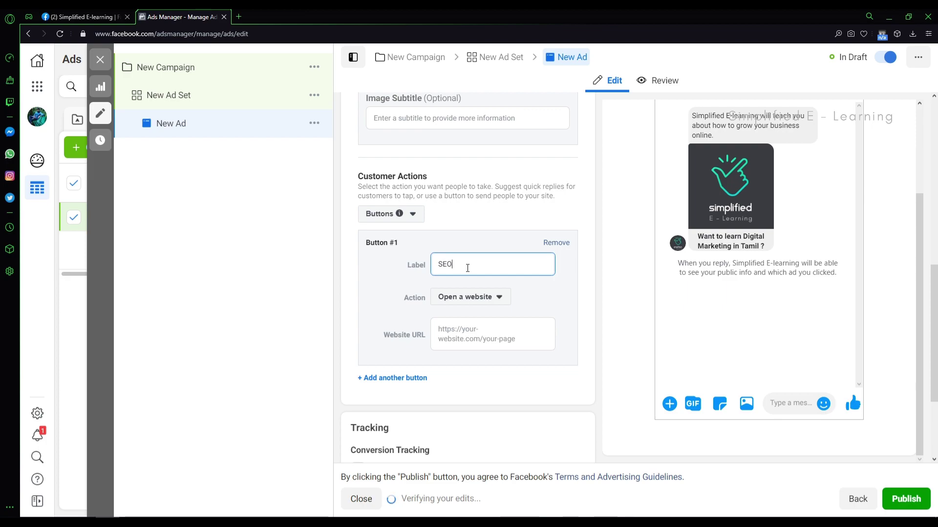
pyautogui.click(461, 331)
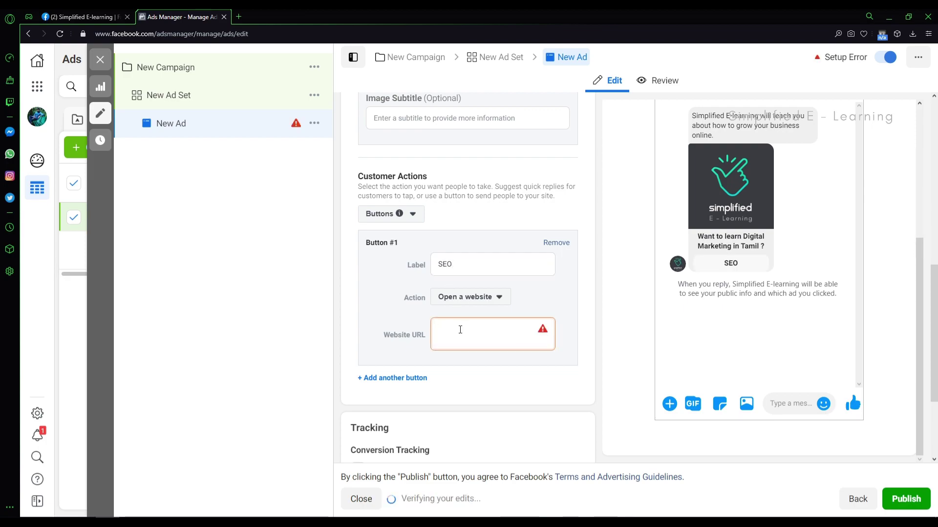
pyautogui.write('anburaj.in')
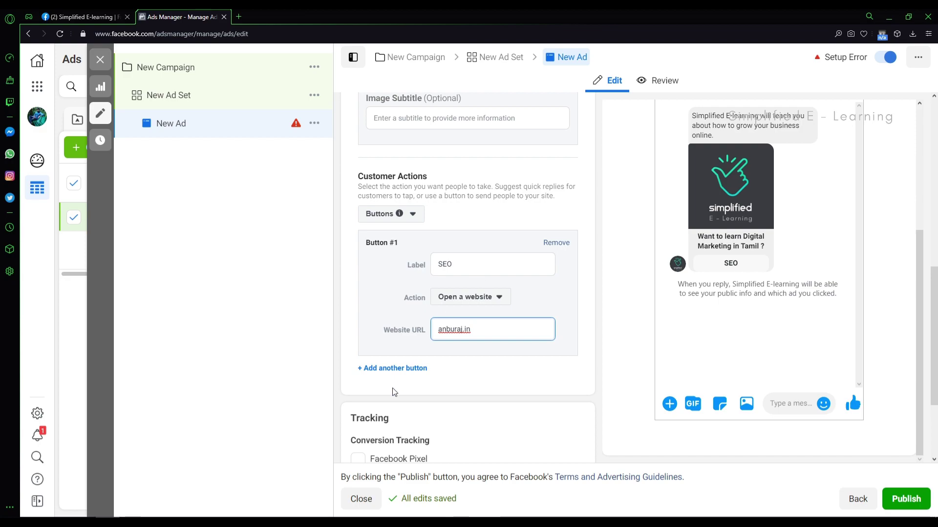
# Add a second customer action button labelled SEM that opens the account owner's website URL
pyautogui.click(385, 369)
pyautogui.click(459, 398)
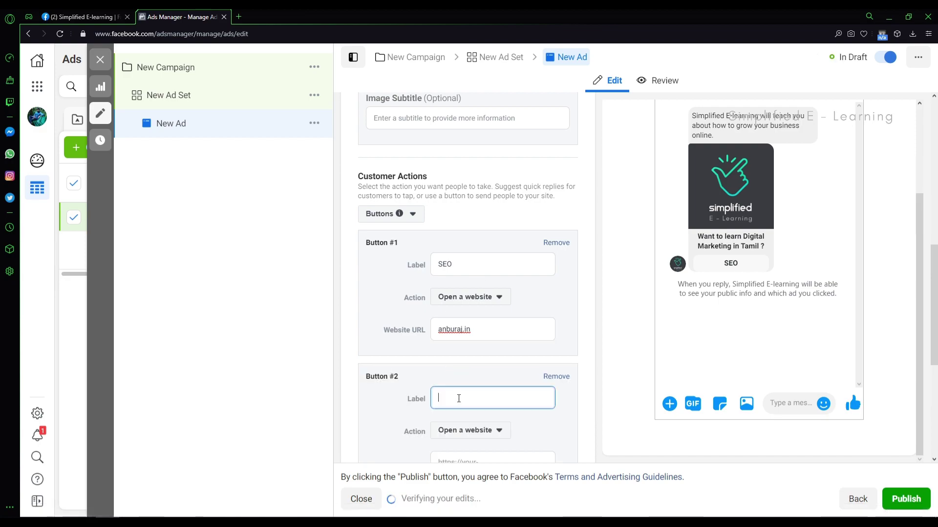
pyautogui.write('SEM')
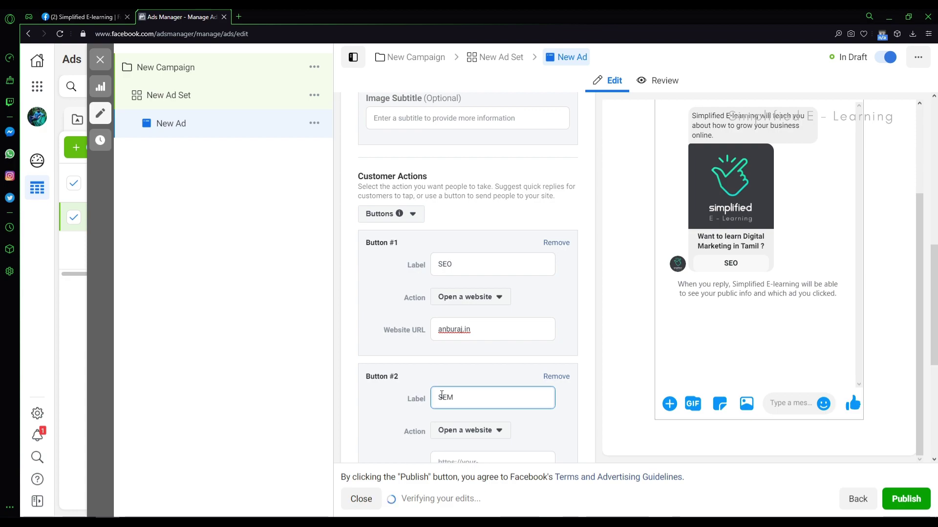
pyautogui.scroll(-2, 534, 388)
pyautogui.click(457, 370)
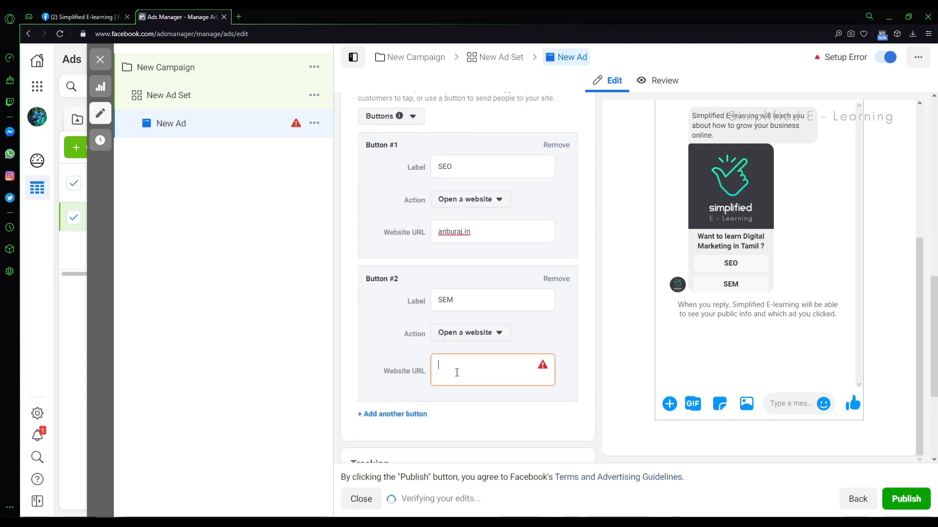
pyautogui.write('anburaj.in')
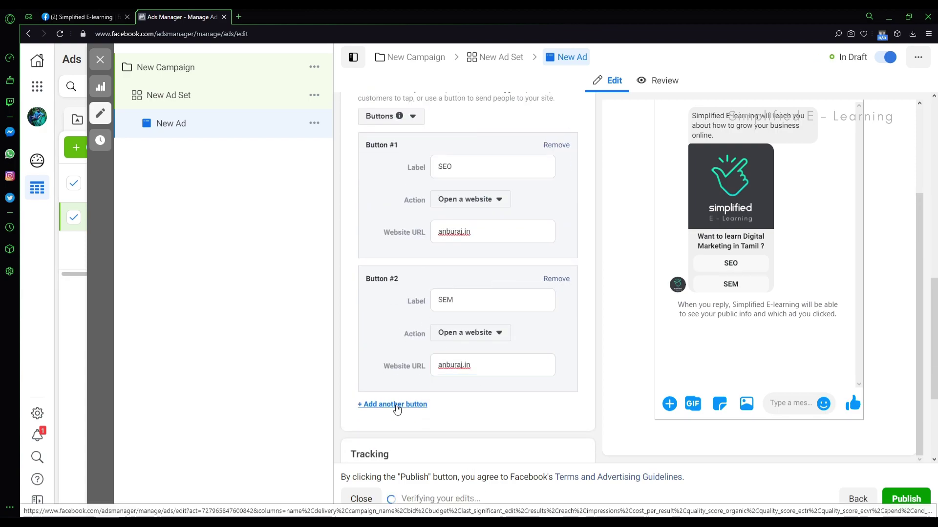
# Add a third customer action button labelled SMM with the account owner's website URL as its destination
pyautogui.click(395, 405)
pyautogui.scroll(-2, 477, 397)
pyautogui.click(457, 336)
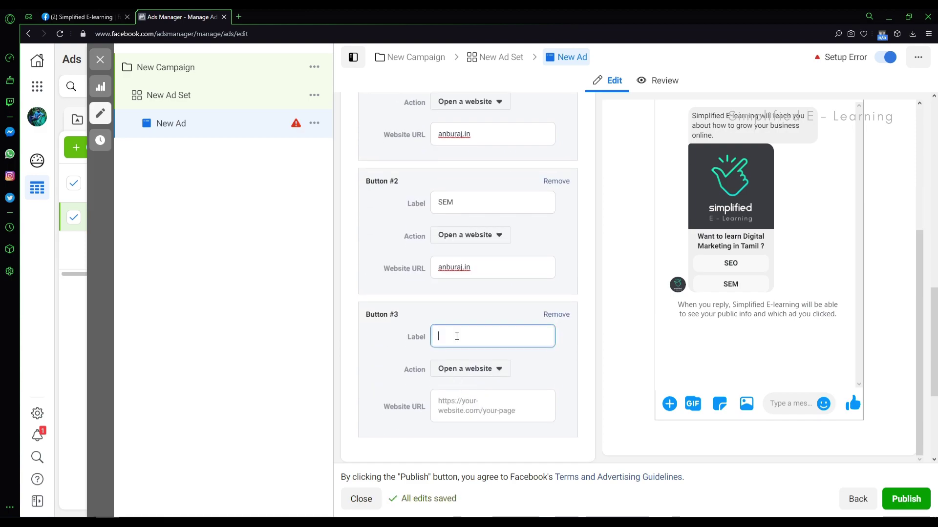
pyautogui.write('SMM')
pyautogui.click(469, 406)
pyautogui.write('anburaj.in')
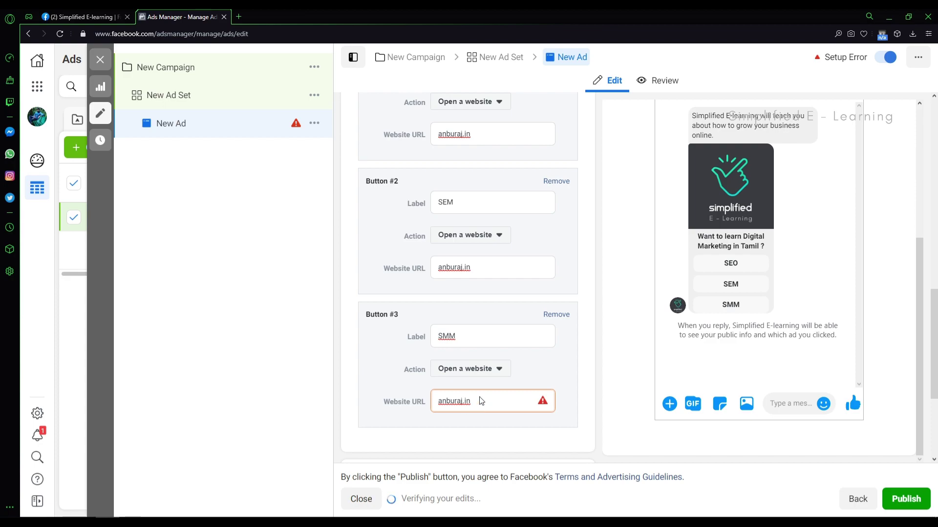
pyautogui.click(535, 368)
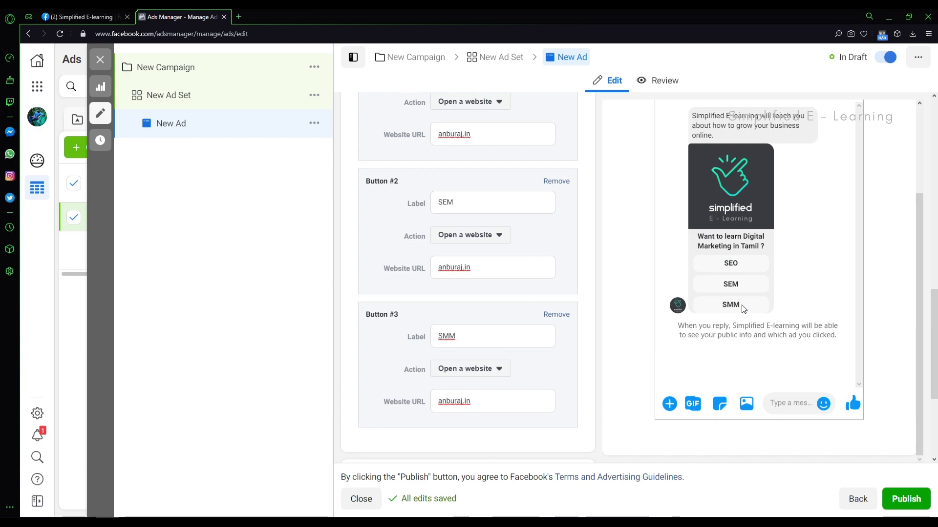
# Publish the finished sponsored message ad and return from the ad editor to the campaigns list
pyautogui.scroll(3, 740, 306)
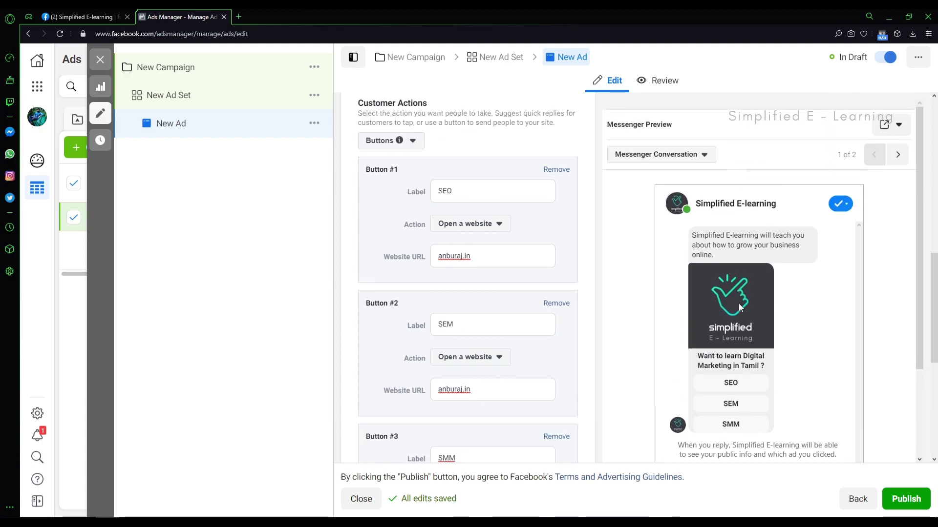
pyautogui.scroll(10, 549, 325)
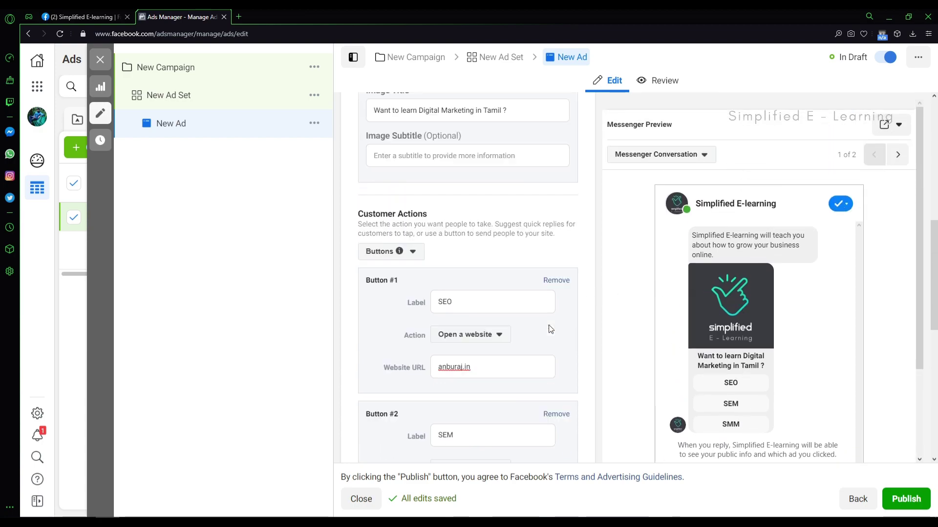
pyautogui.scroll(-1, 547, 326)
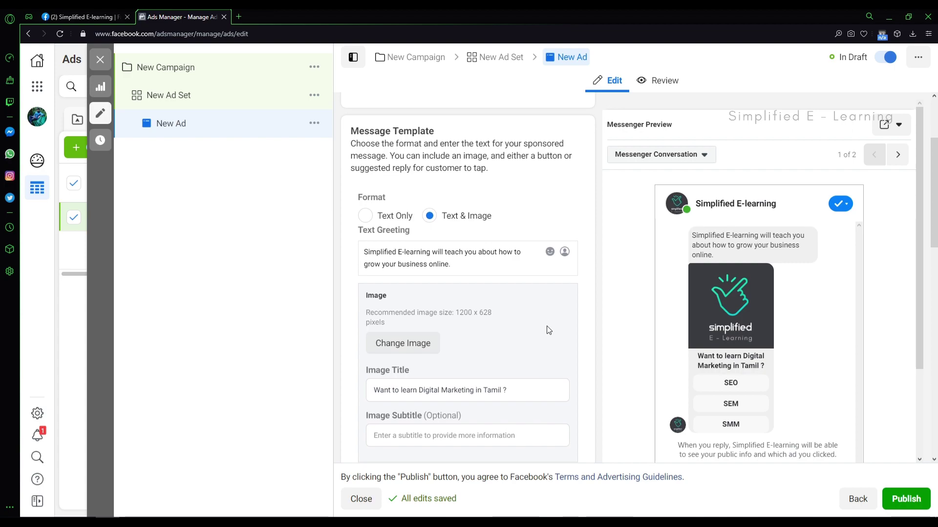
pyautogui.scroll(-10, 546, 327)
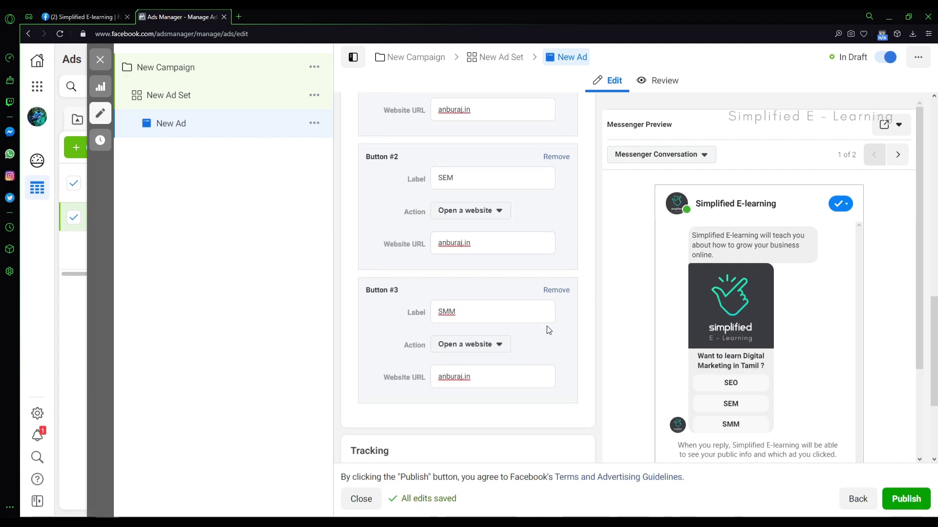
pyautogui.scroll(-3, 547, 327)
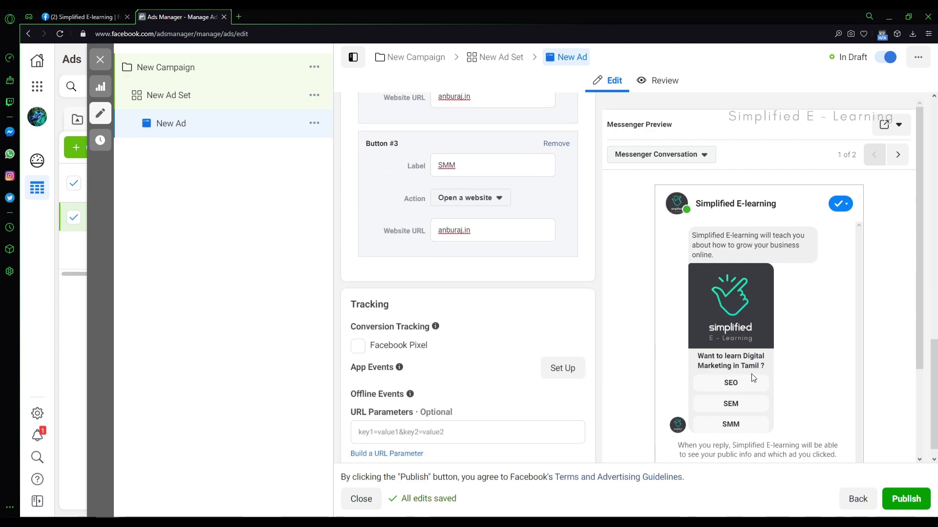
pyautogui.click(906, 503)
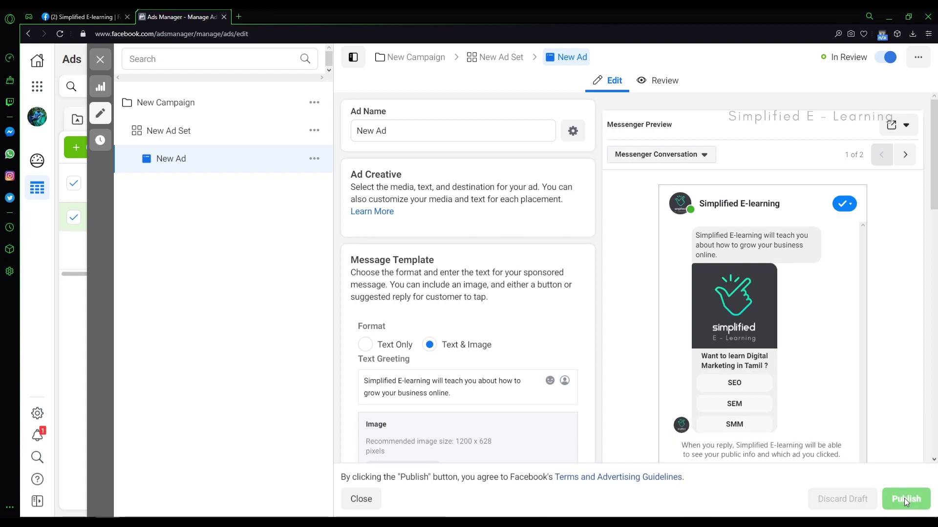
pyautogui.click(361, 499)
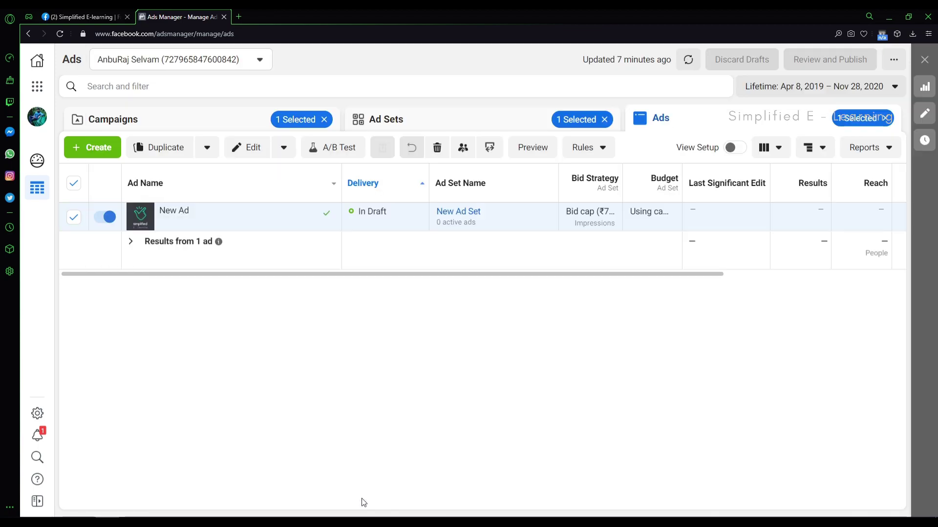
pyautogui.click(117, 119)
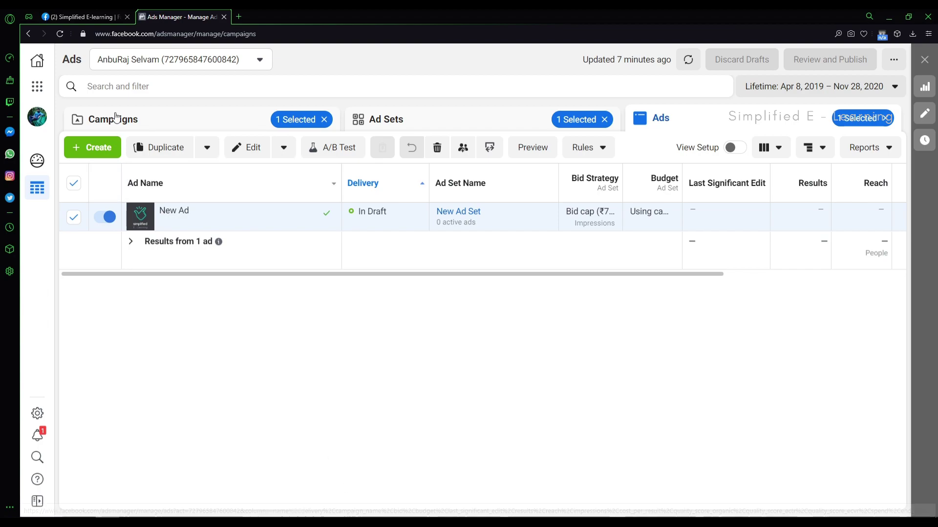